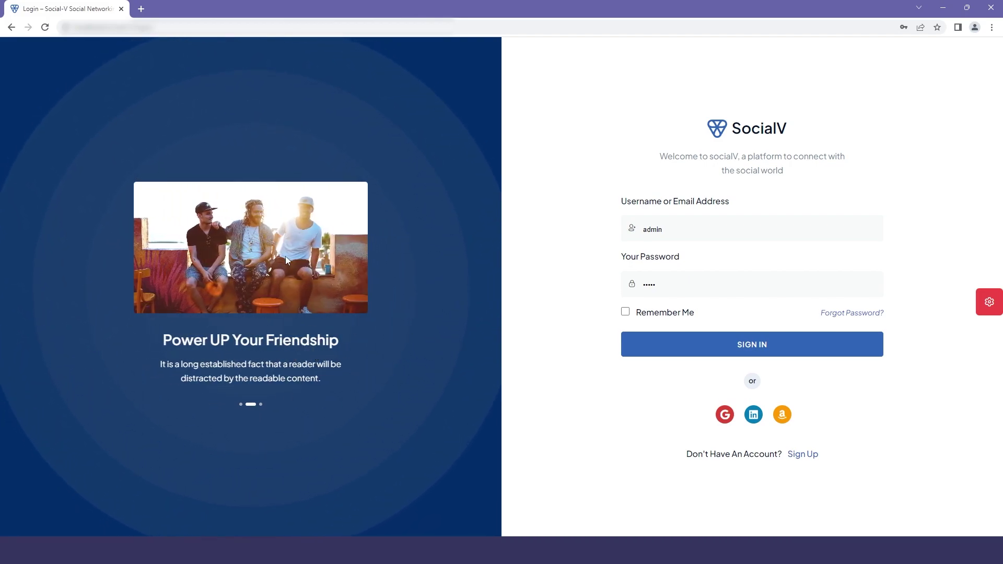
Advance the login page slider to its third slide, Together Is Better.
left_click(260, 405)
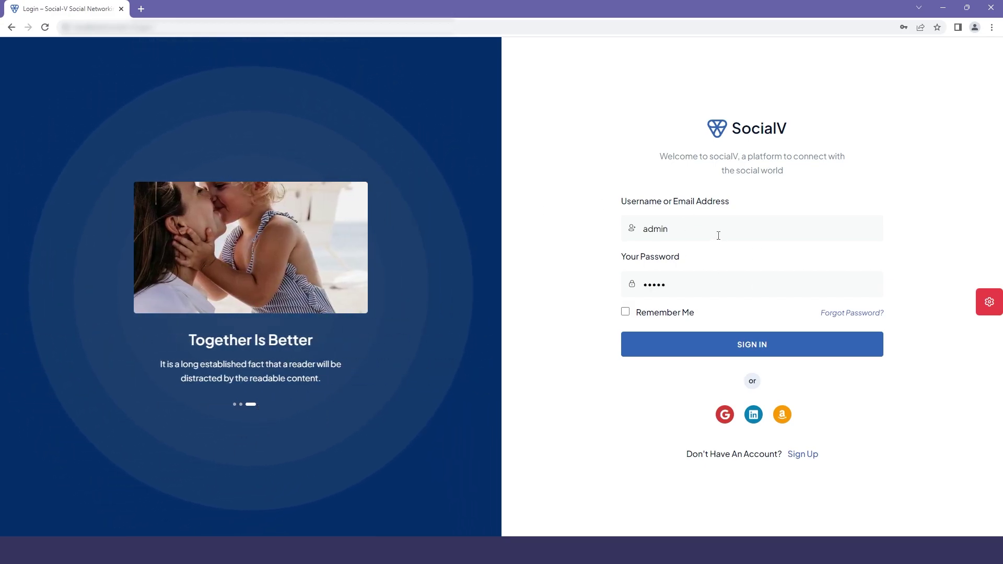
Sign in as admin and go to the WordPress admin Dashboard.
left_click(718, 236)
left_click(698, 349)
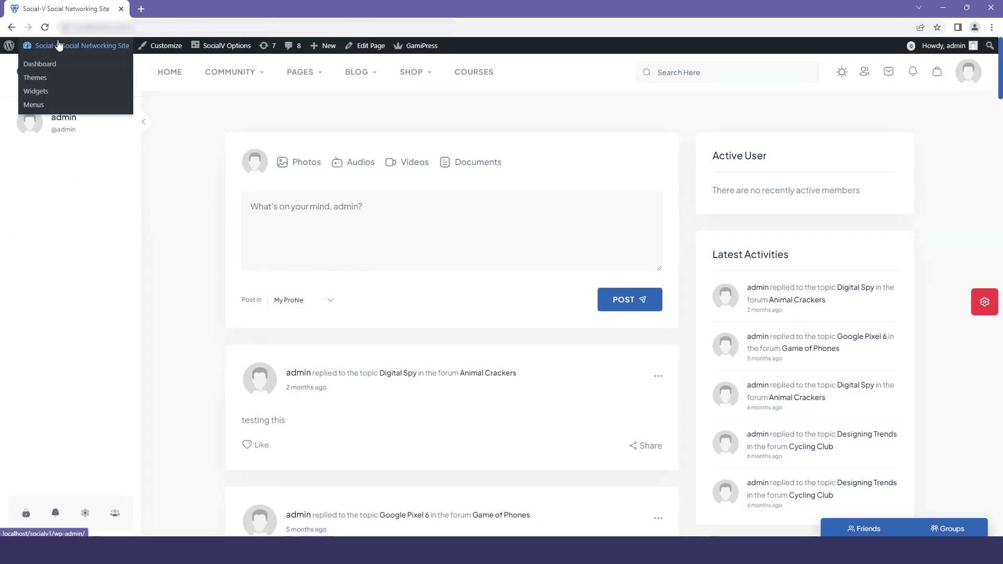
left_click(53, 62)
mouse_move(44, 124)
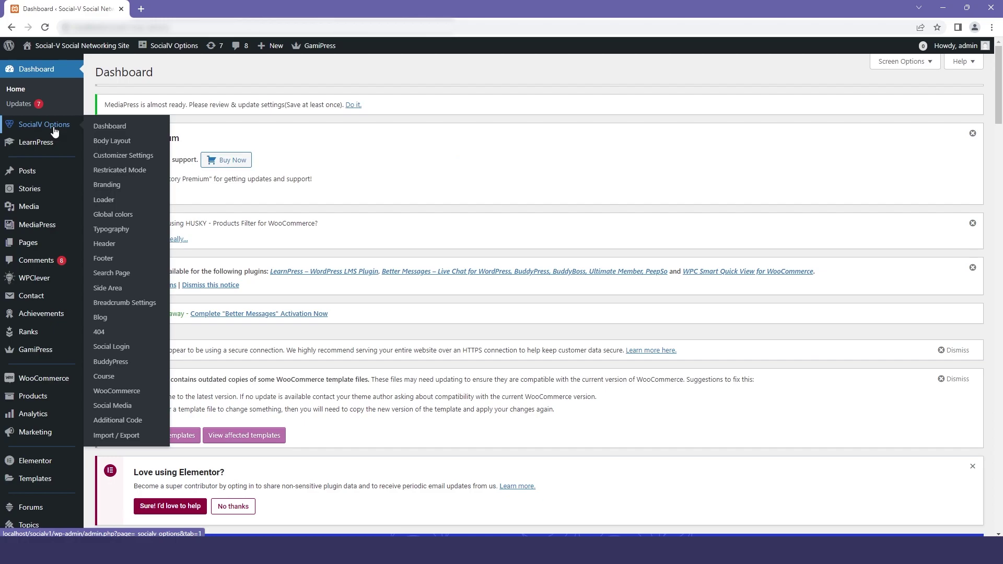
Open SocialV Restricted Mode and read that restricted visitors are redirected to the Login page.
left_click(122, 176)
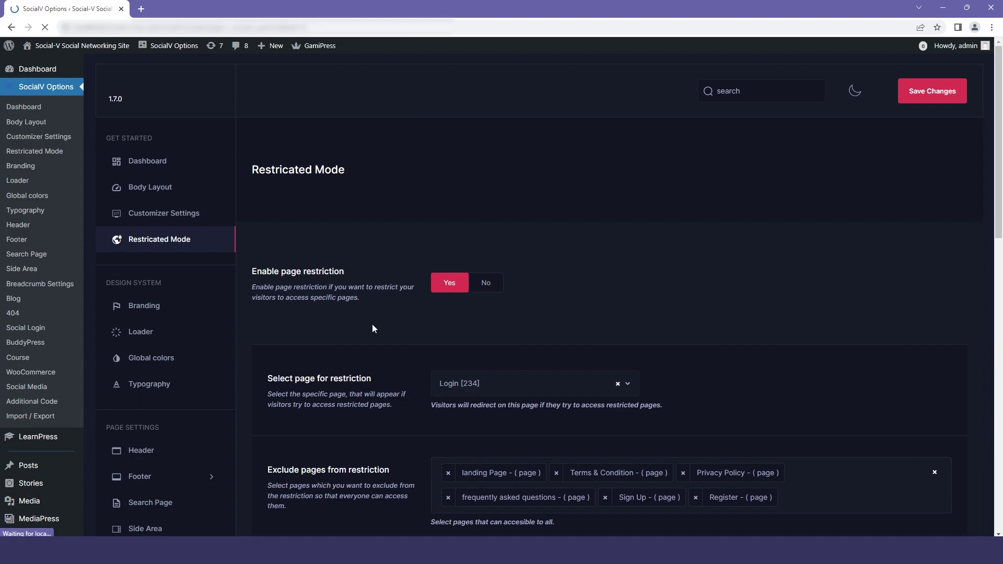
triple_click(334, 383)
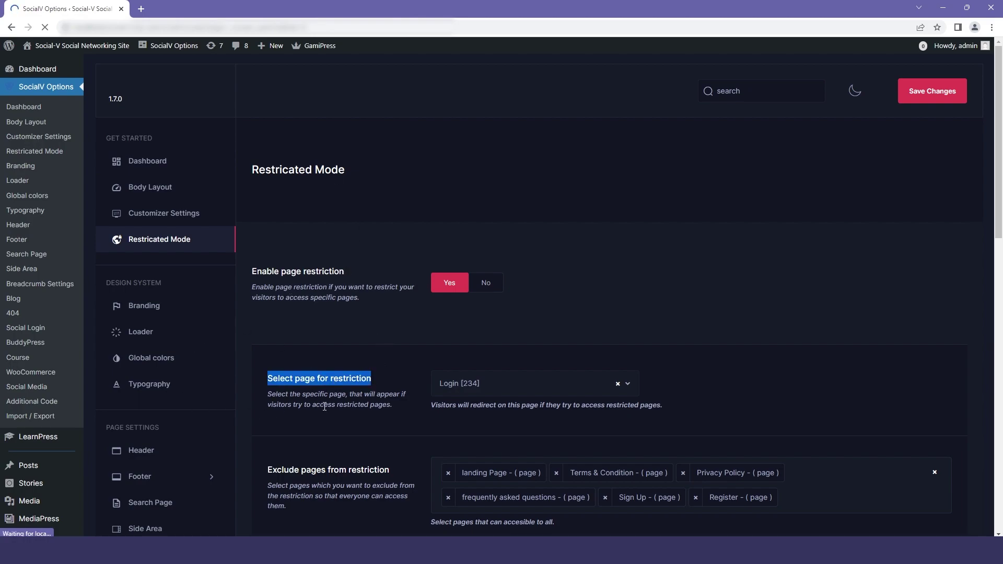
triple_click(329, 407)
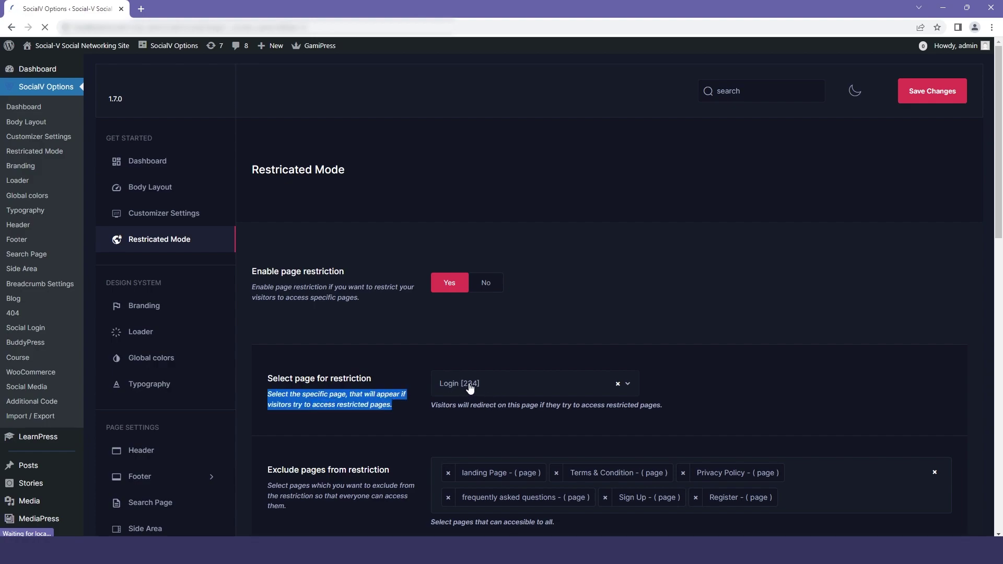
triple_click(520, 406)
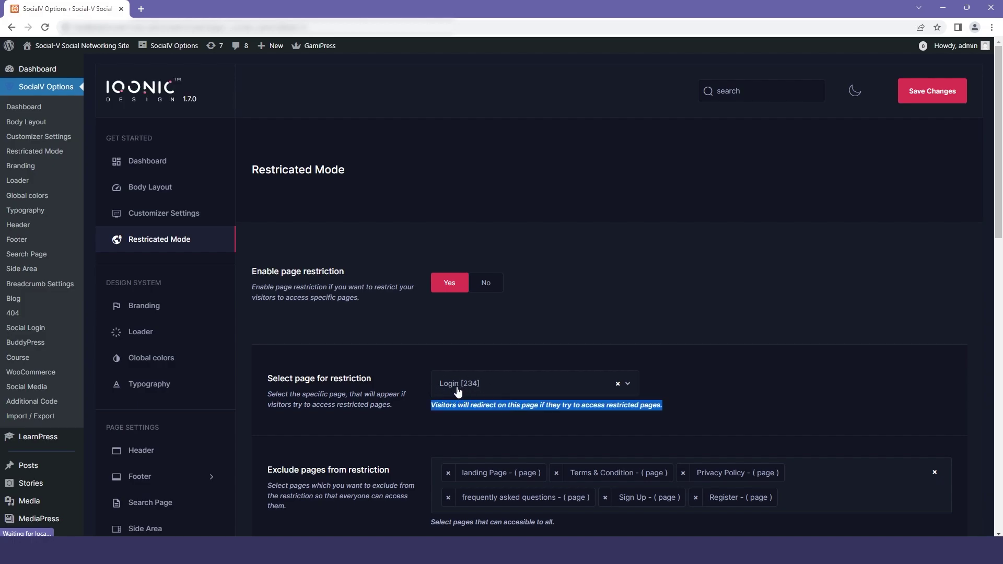
scroll(244, 481, "down", 2)
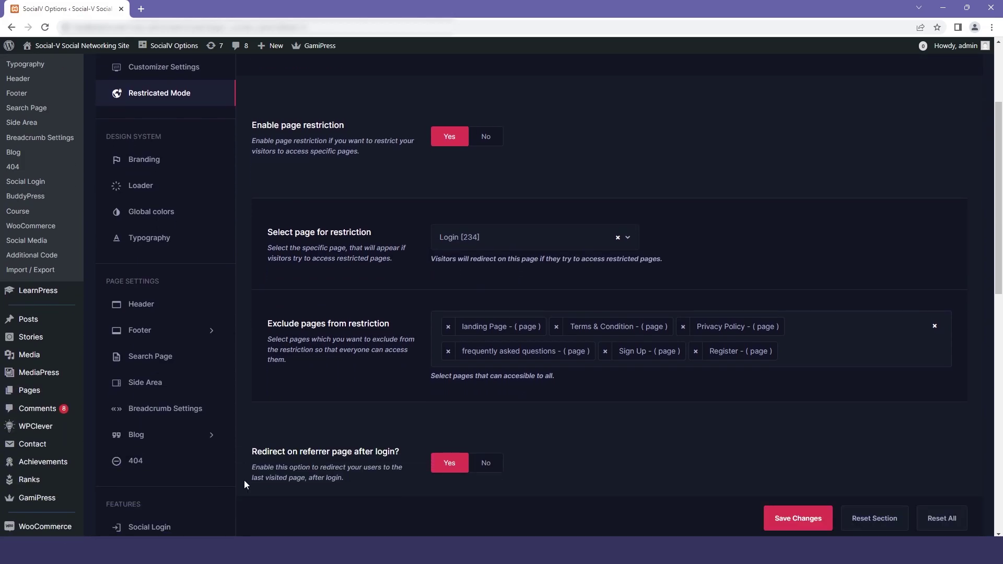
mouse_move(28, 390)
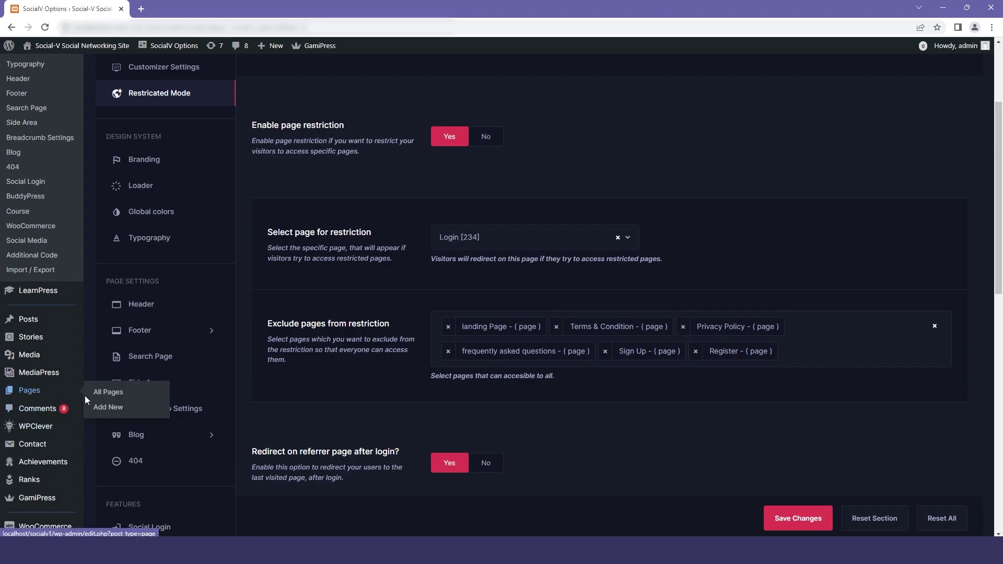
Go to page two of All Pages and open Login in Elementor in a new tab.
left_click(99, 396)
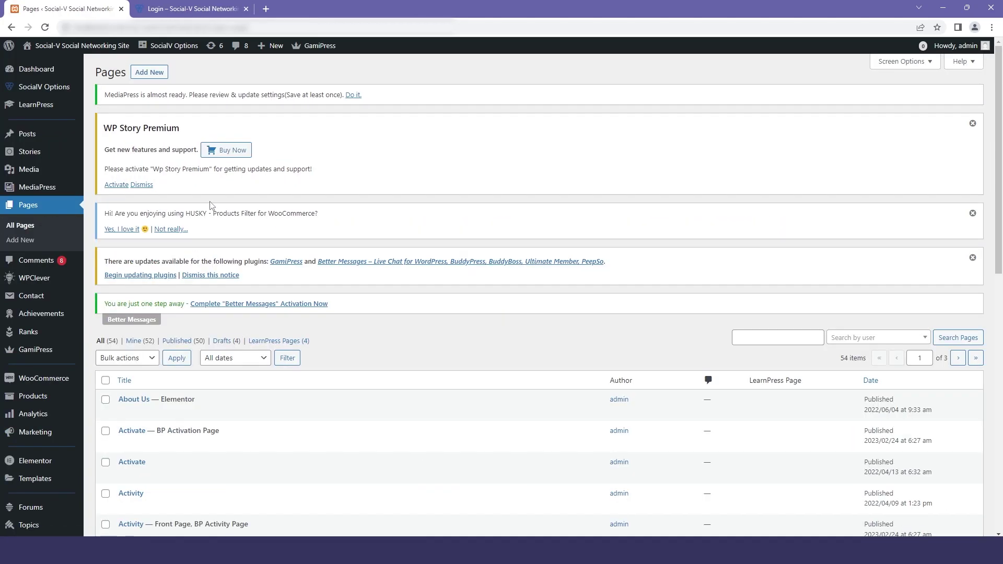
scroll(218, 213, "down", 3)
scroll(222, 226, "down", 2)
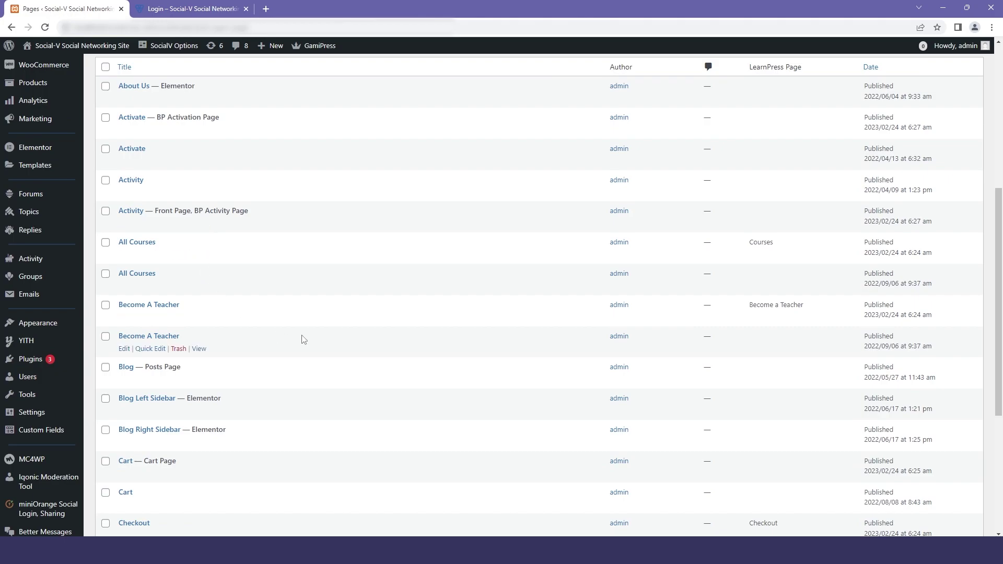
scroll(298, 345, "down", 3)
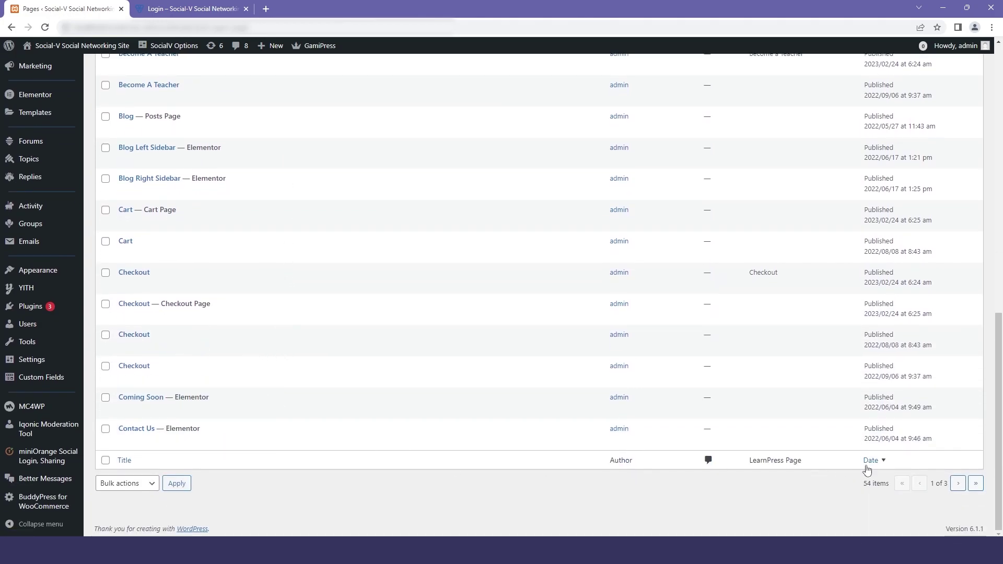
left_click(956, 483)
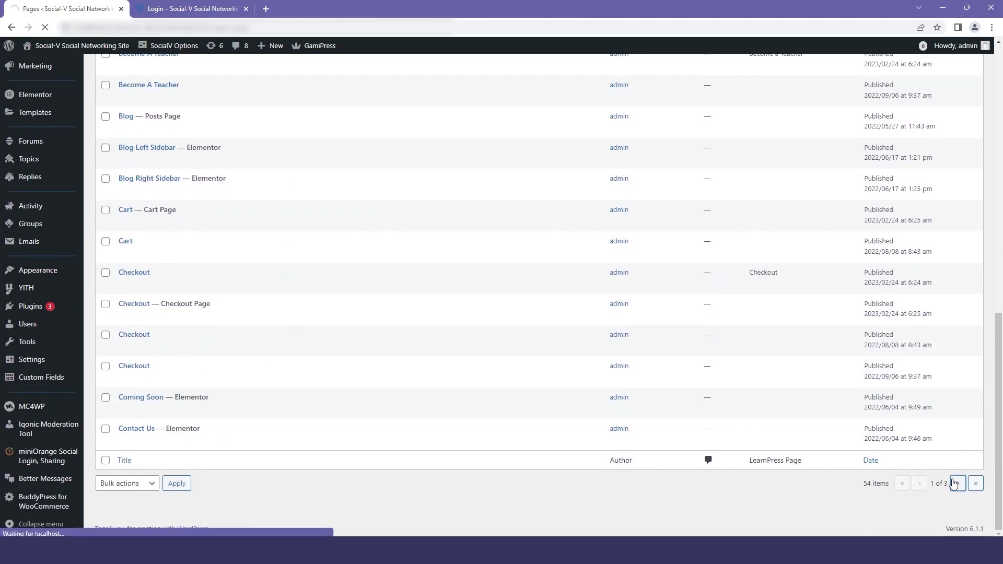
scroll(450, 431, "down", 3)
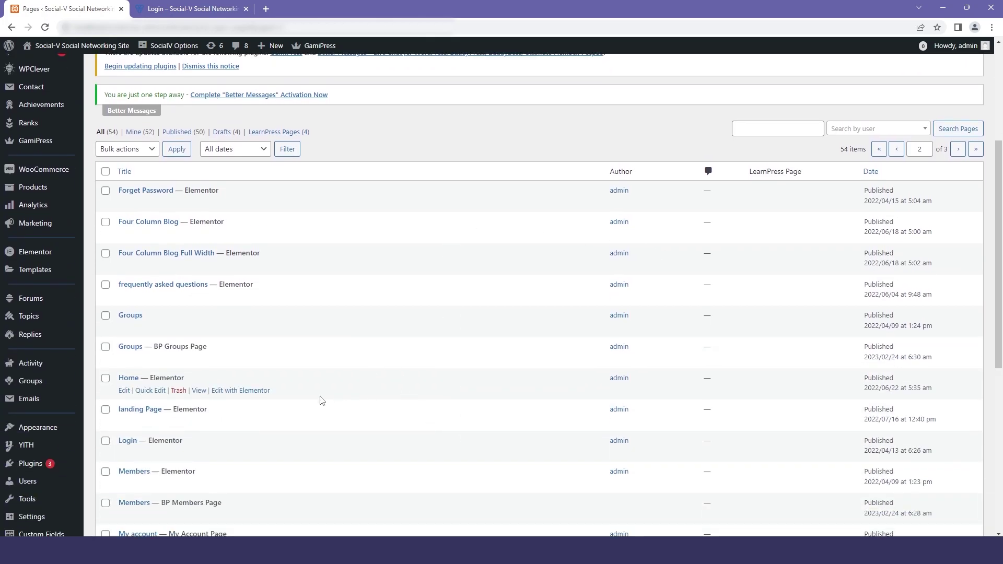
mouse_move(150, 441)
middle_click(232, 402)
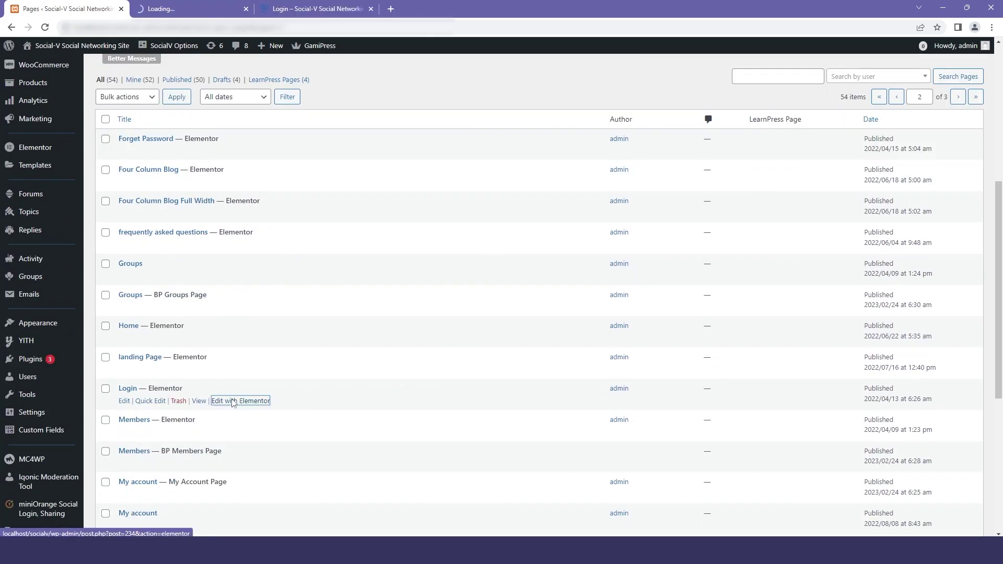
Switch to the Elementor Login tab and select the login form shortcode element.
left_click(188, 10)
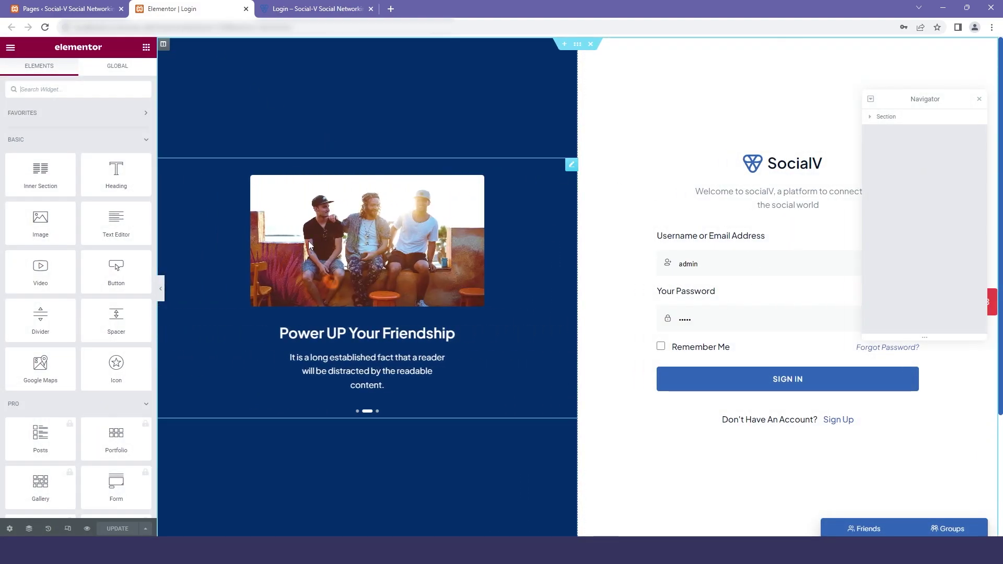
left_click(627, 234)
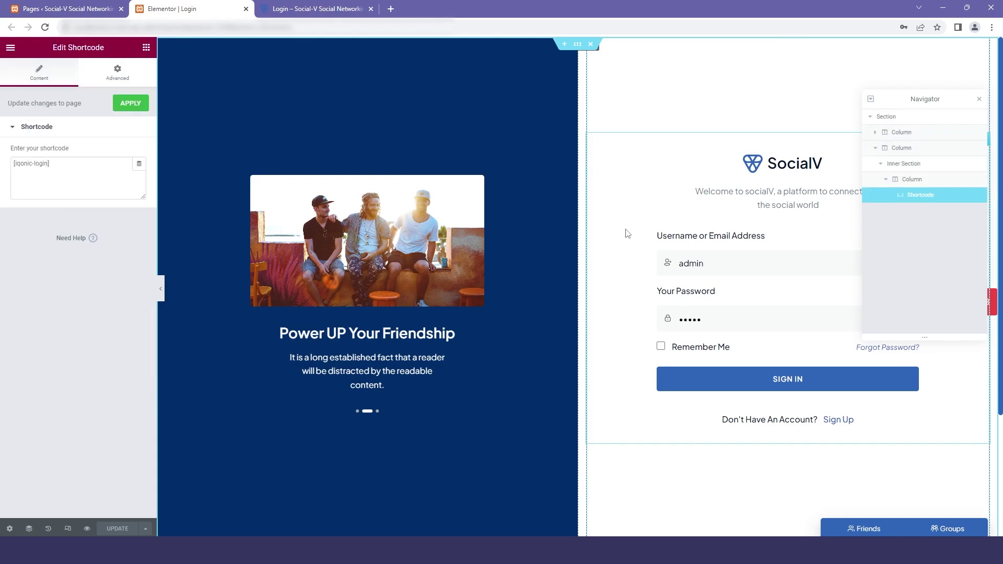
mouse_move(882, 211)
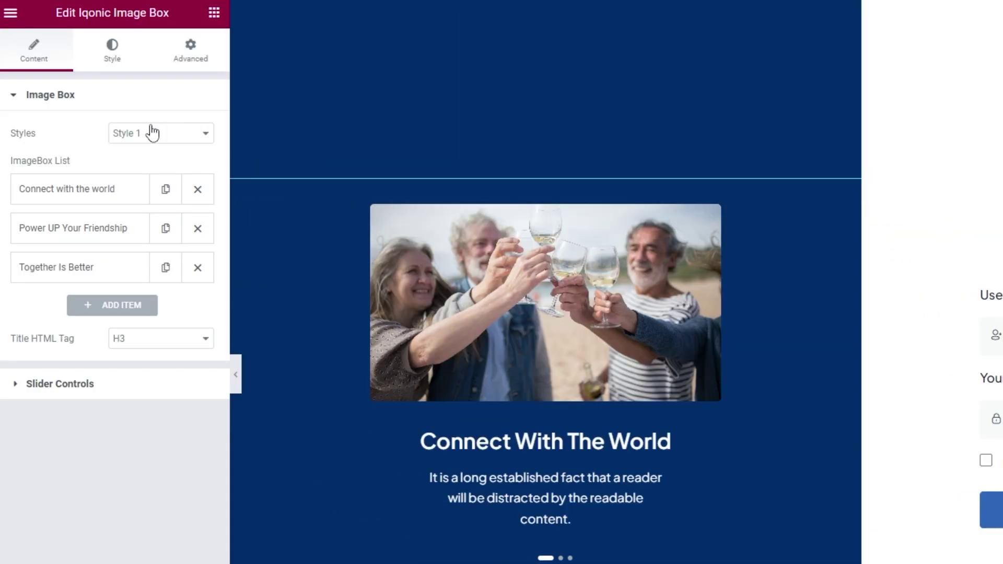
Keep image box Style 1 and review the 'Connect with the world' slide's title and description.
left_click(152, 133)
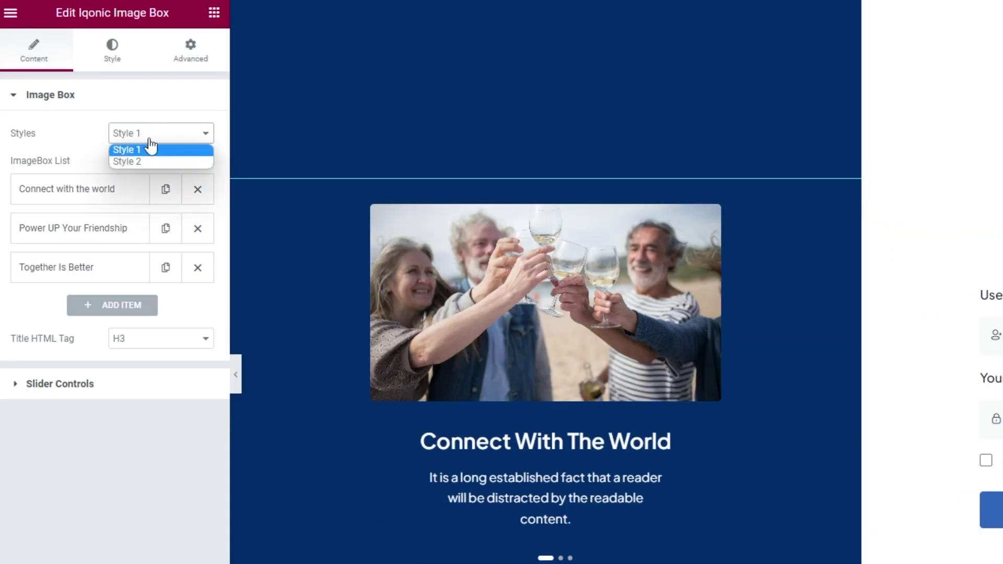
left_click(151, 149)
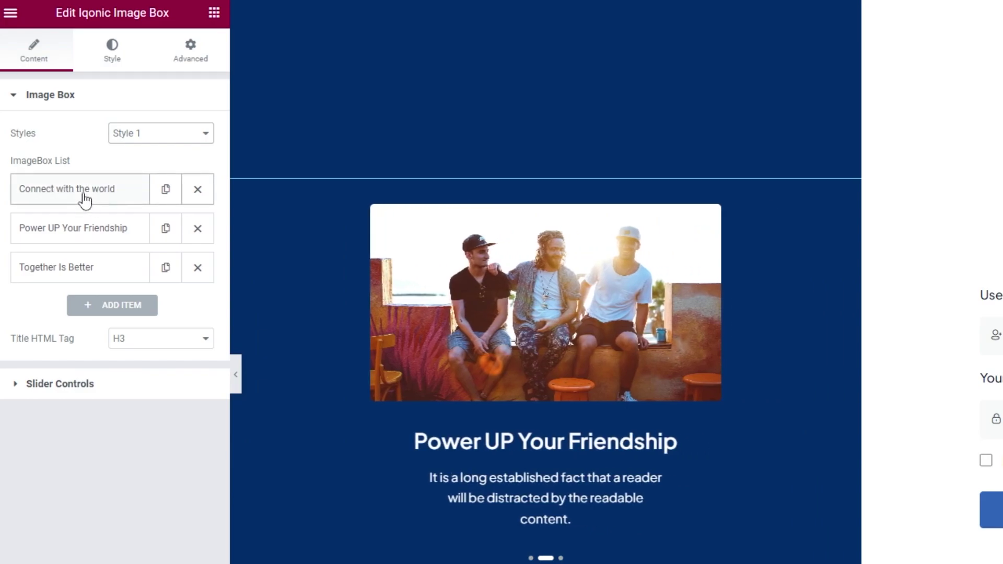
left_click(85, 200)
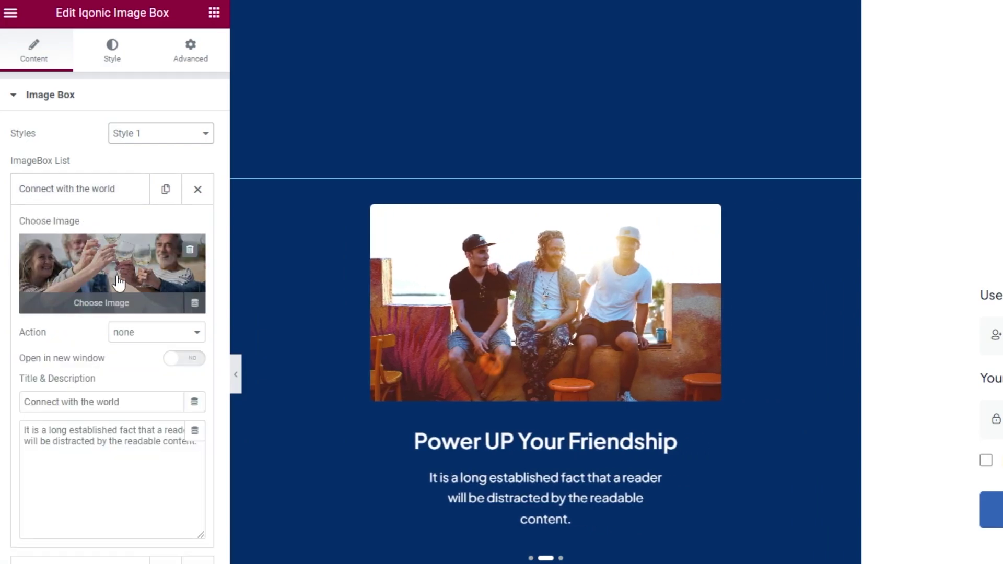
mouse_move(118, 402)
left_mouse_down()
mouse_move(85, 383)
mouse_move(88, 239)
left_mouse_up()
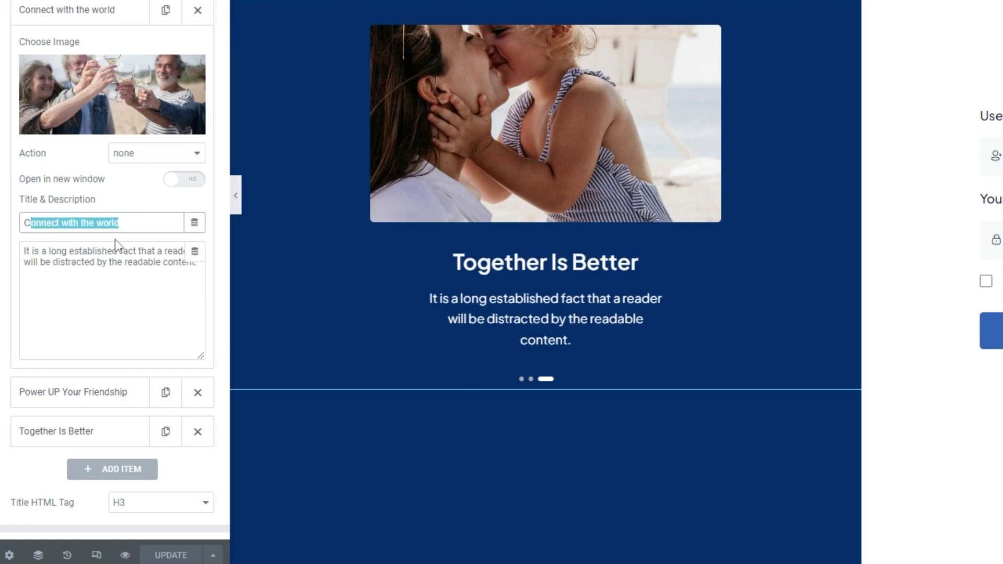
left_click(127, 227)
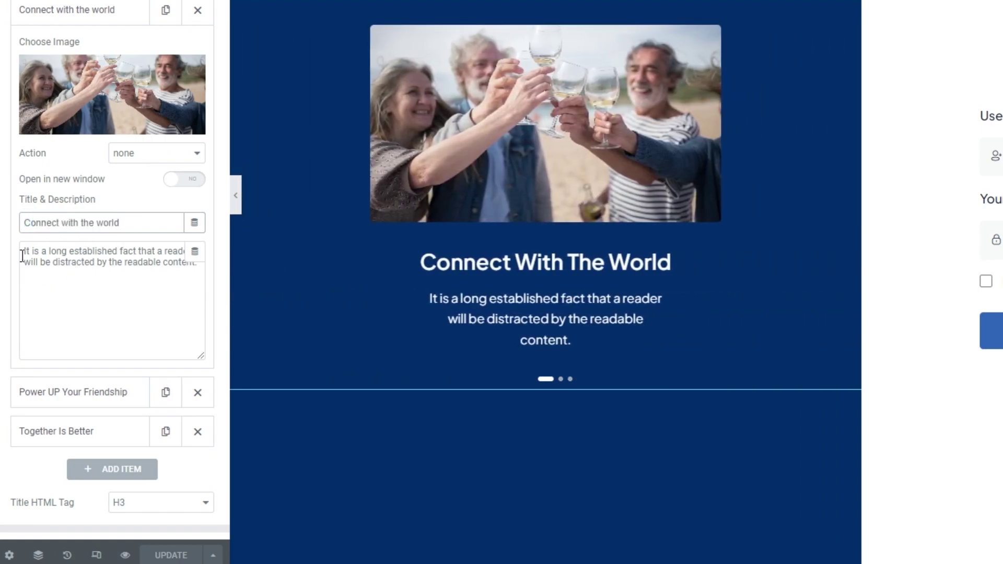
left_click_drag(22, 256, 95, 264)
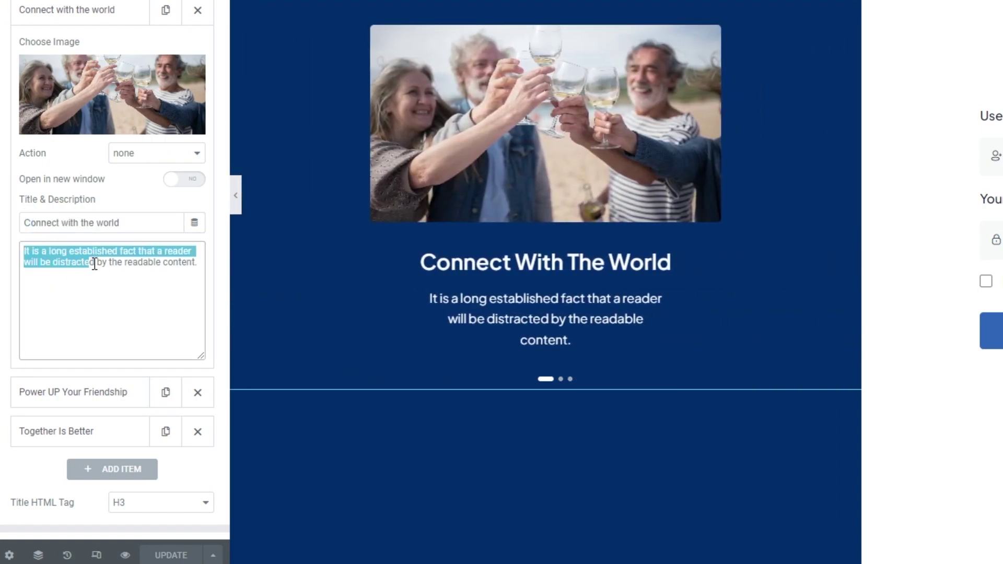
left_click(160, 296)
scroll(95, 275, "down", 1)
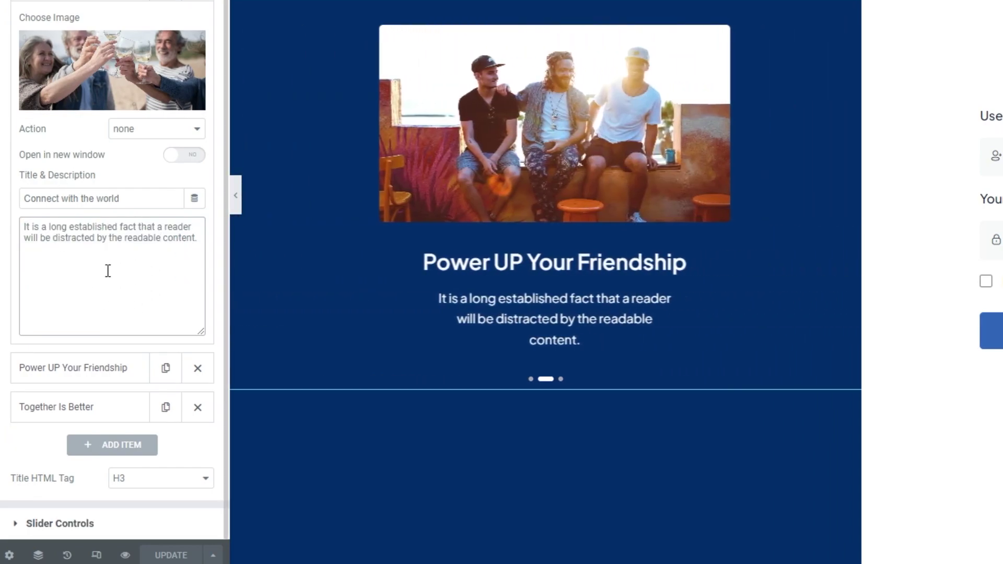
Keep H3 as the image box title heading level.
left_click(132, 446)
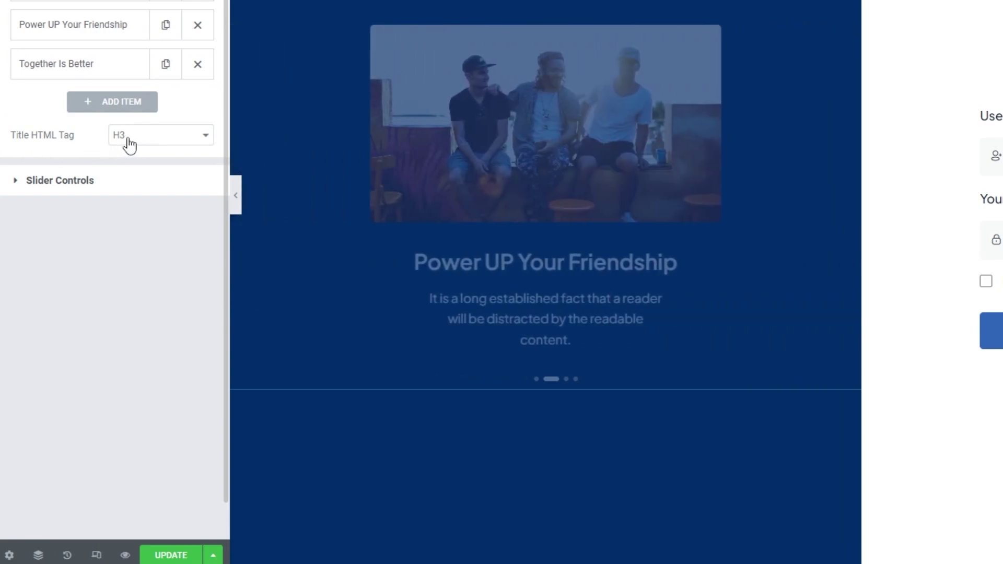
left_click(126, 139)
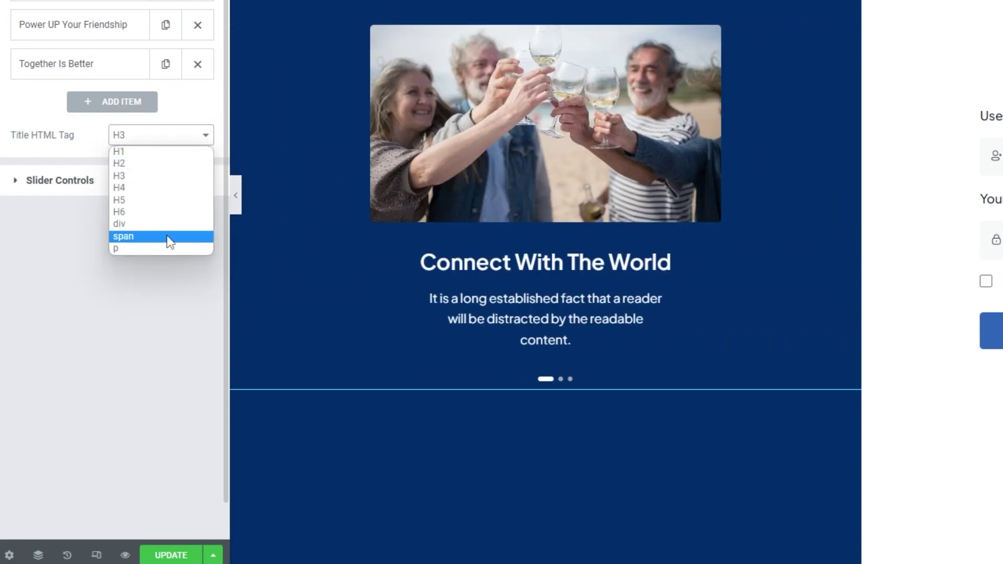
left_click(139, 138)
Review the Slider Controls and Image style settings, then return to the ImageBox List.
left_click(70, 182)
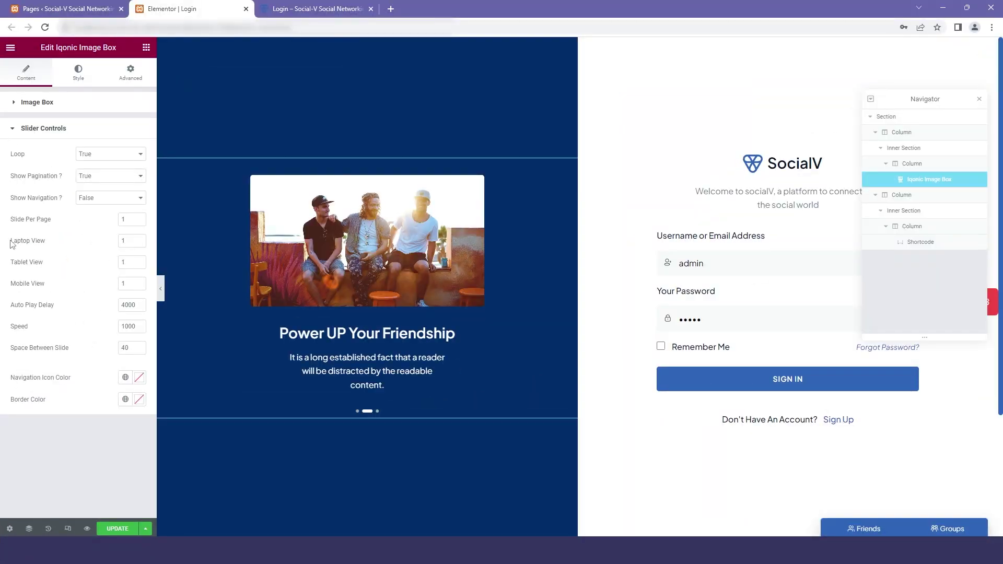
left_click(78, 73)
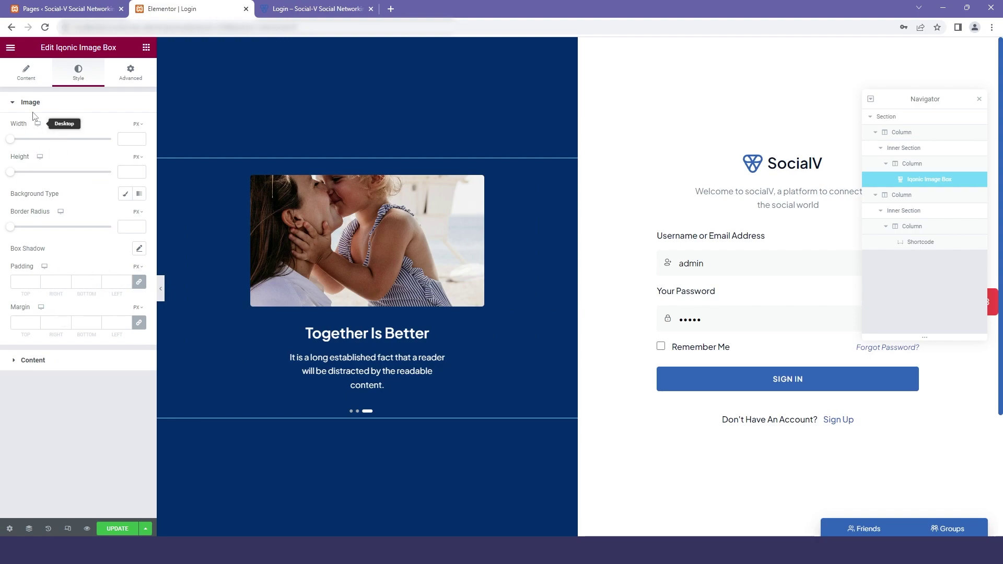
left_click(25, 73)
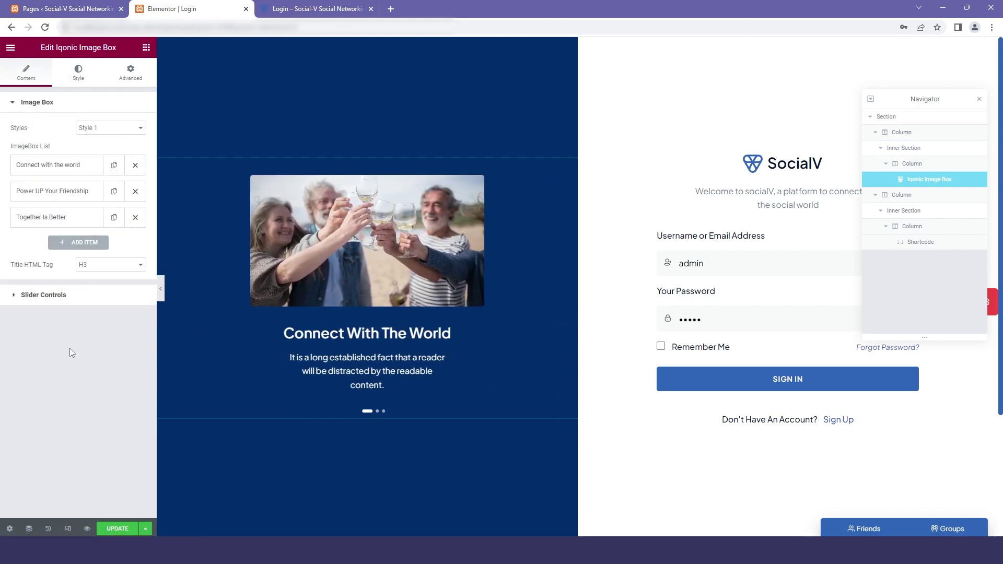
Enable Ripples Animation on the outer section, leaving its circle colour blue.
left_click(576, 44)
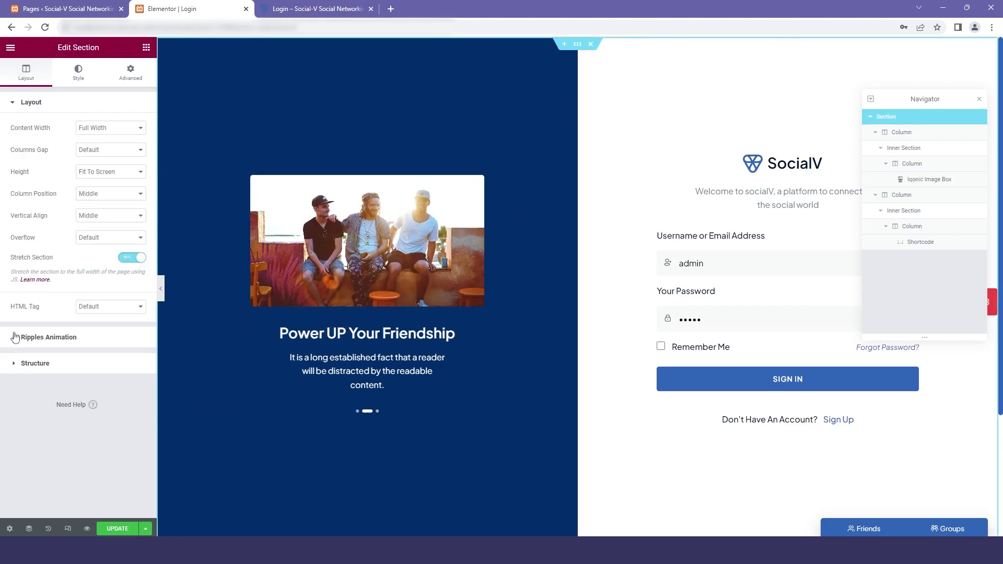
left_click(131, 152)
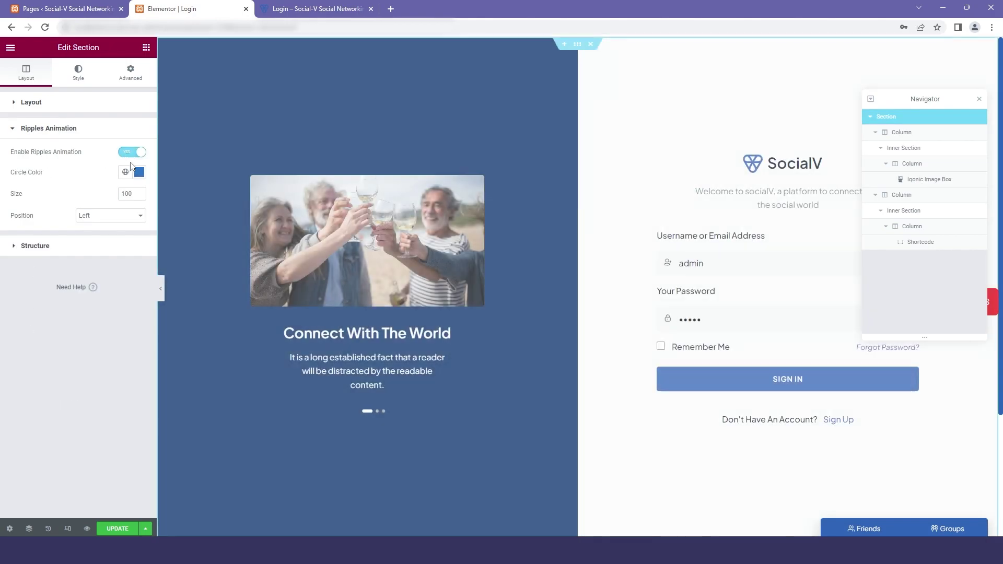
left_click(139, 173)
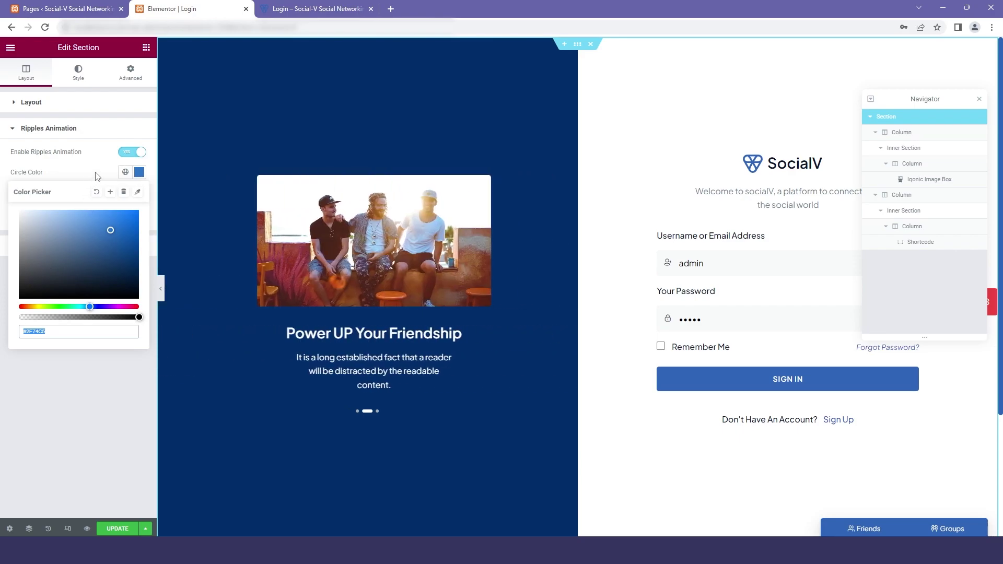
key("Escape")
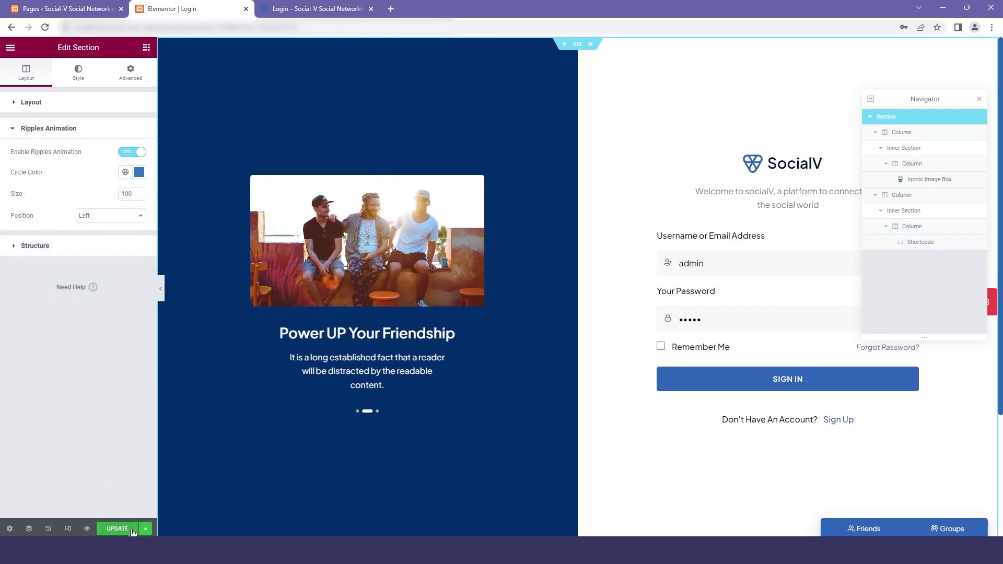
Set the inner section's ripple circle colour to light purple #CEA1DB.
left_click(900, 150)
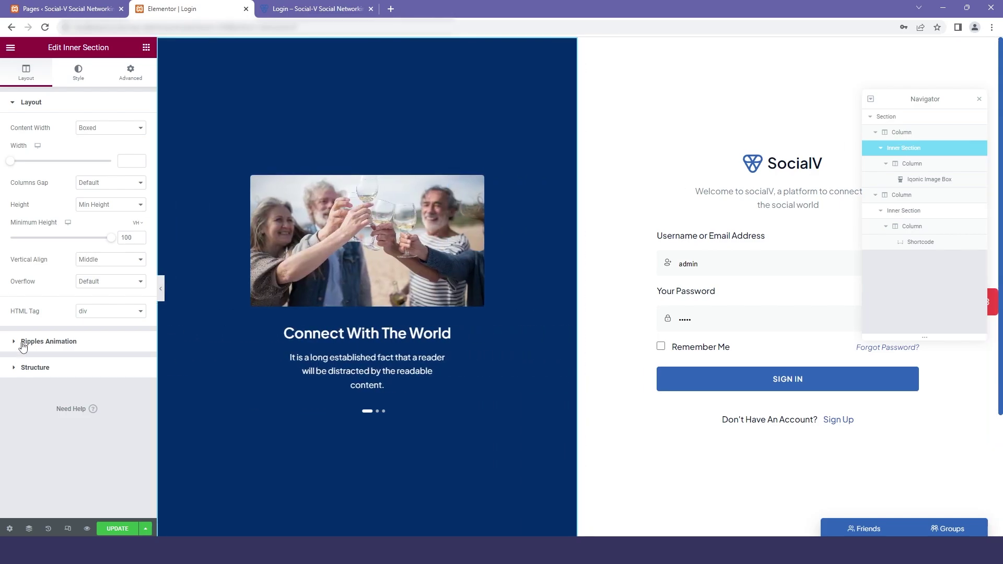
left_click(28, 343)
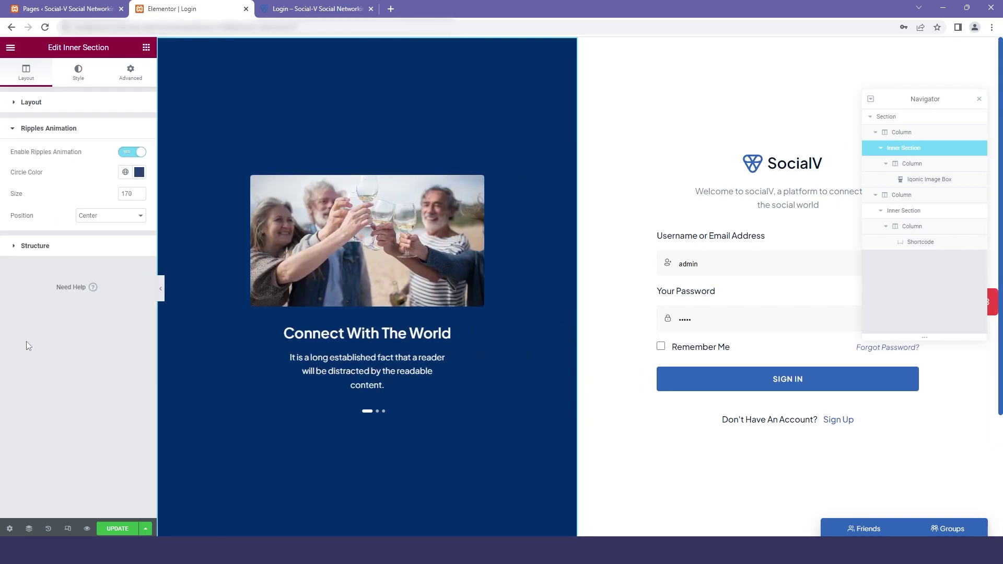
left_click(140, 172)
left_click(115, 307)
left_click(50, 223)
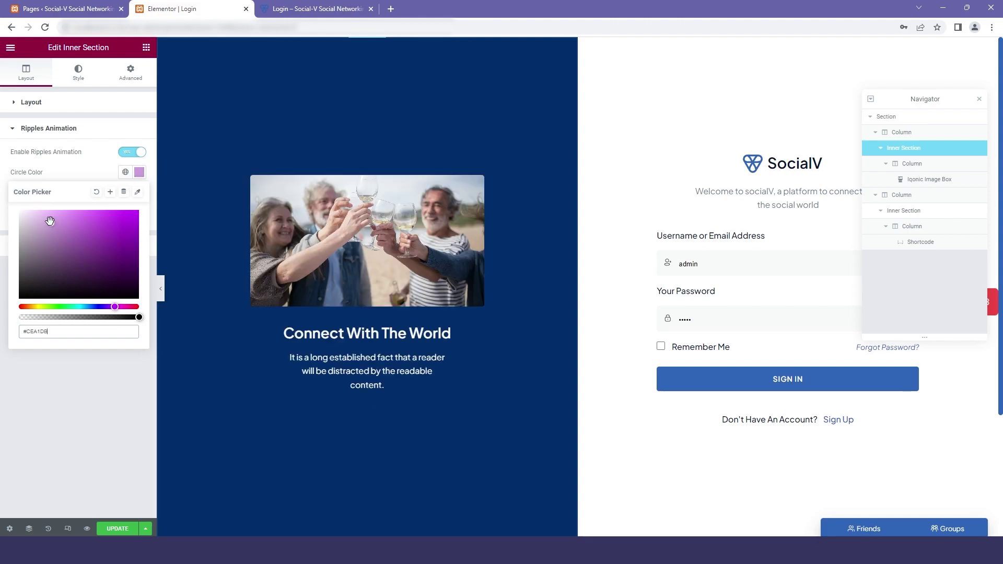
left_click(101, 390)
left_click(79, 75)
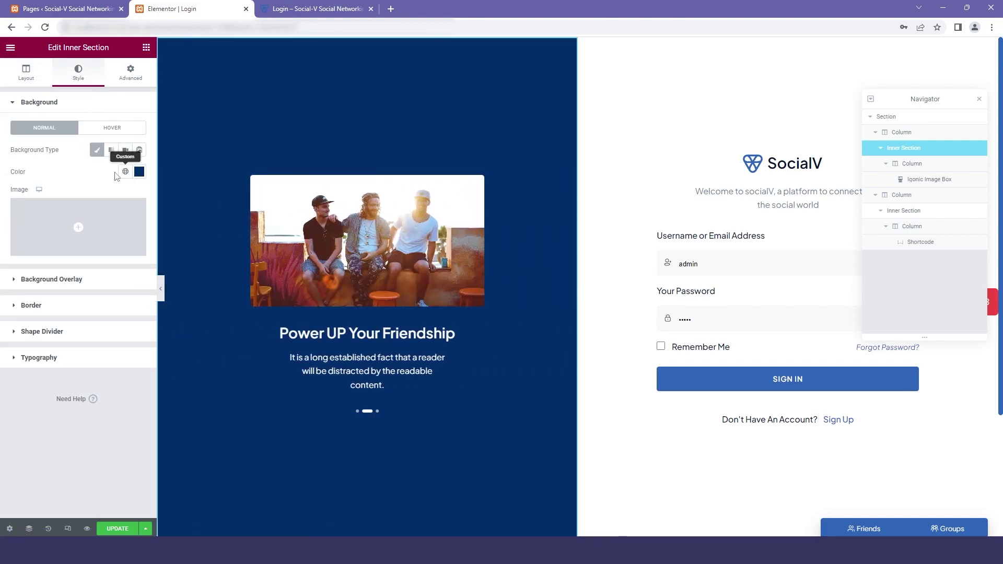
Make the inner section background dark purple, save the page, and view the live Login page.
left_click(139, 171)
left_click_drag(101, 306, 119, 314)
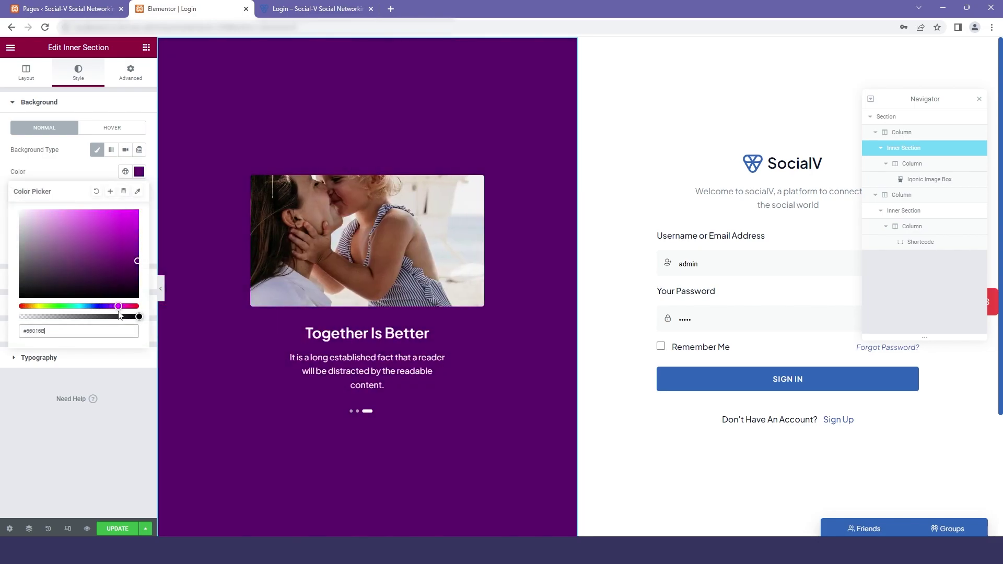
left_click(125, 530)
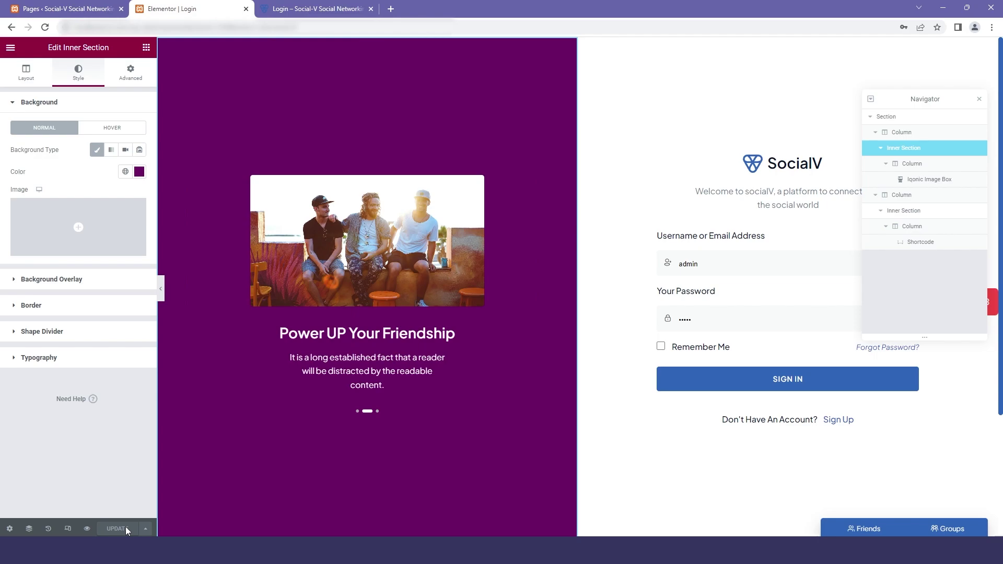
left_click(318, 9)
Reload the 'Login – Social-V' page to check the purple background and ripple circles.
left_click(44, 26)
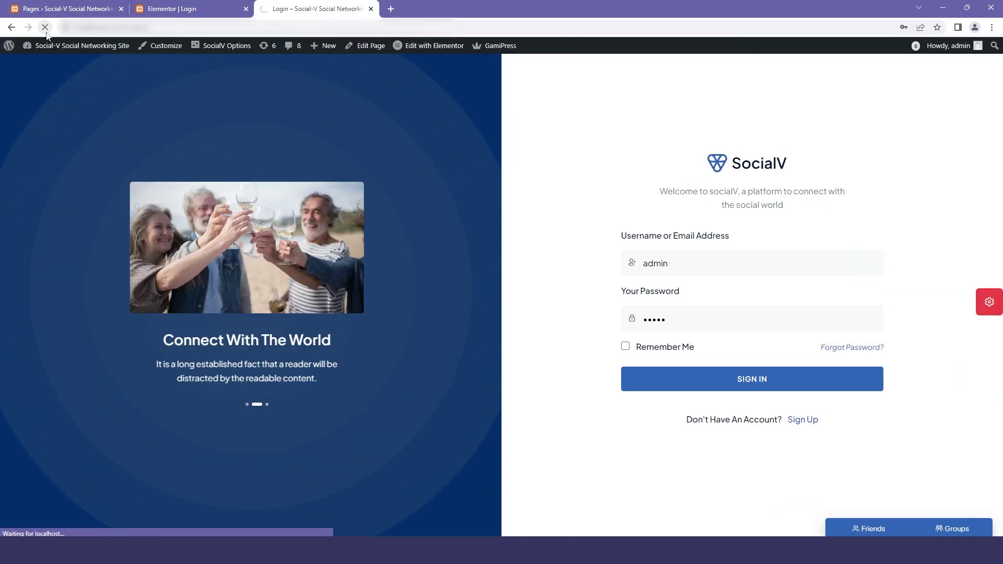